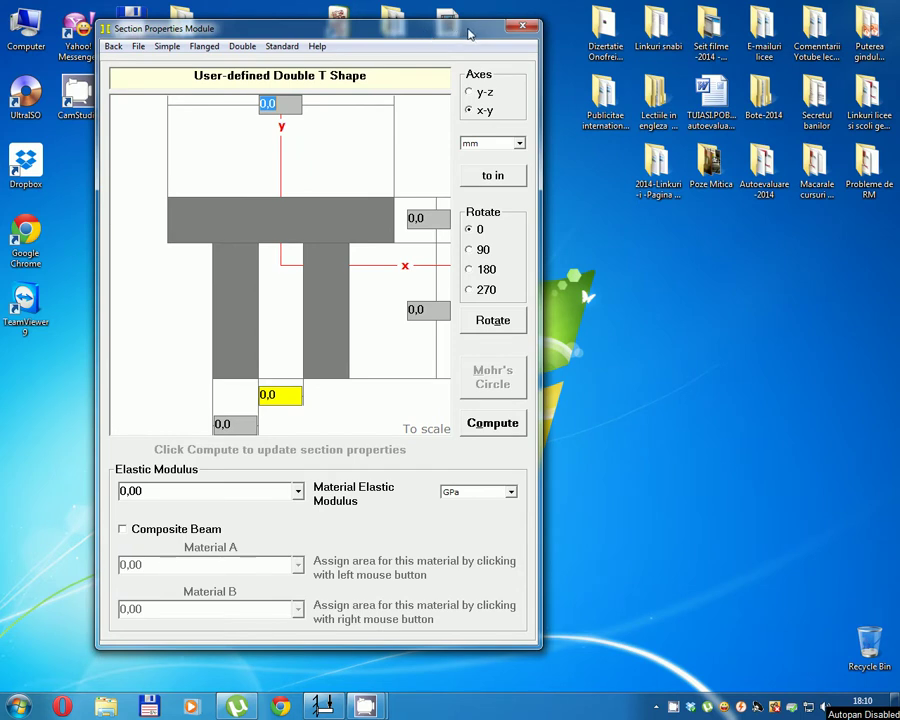
# - Set the double T section's flange width to 468 mm, leg height to 569 mm and flange thickness to 45 mm
pyautogui.click(288, 107)
pyautogui.moveTo(276, 104); pyautogui.dragTo(253, 103)
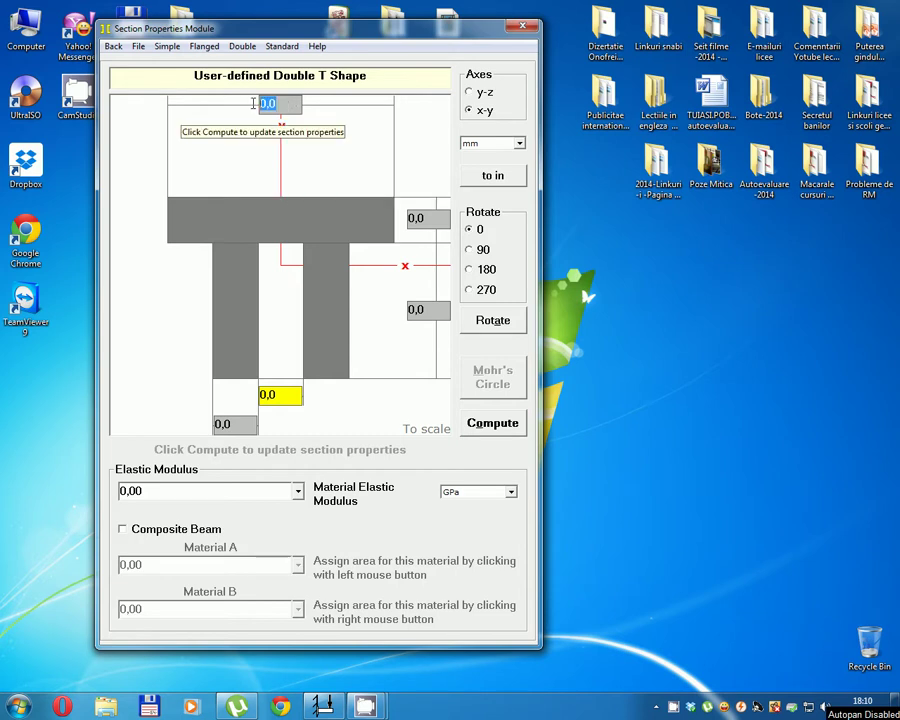
pyautogui.write('468')
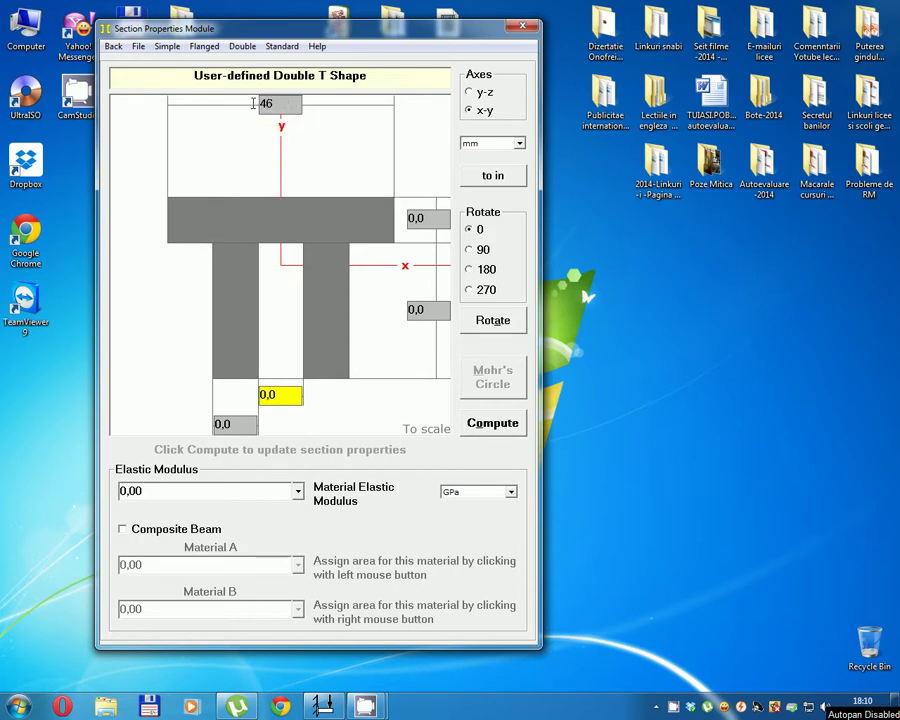
pyautogui.doubleClick(438, 314)
pyautogui.write('569')
pyautogui.doubleClick(429, 220)
pyautogui.write('45')
# - Set the double T's leg thickness to 35 mm and the clear spacing between the legs to 370 mm
pyautogui.doubleClick(237, 427)
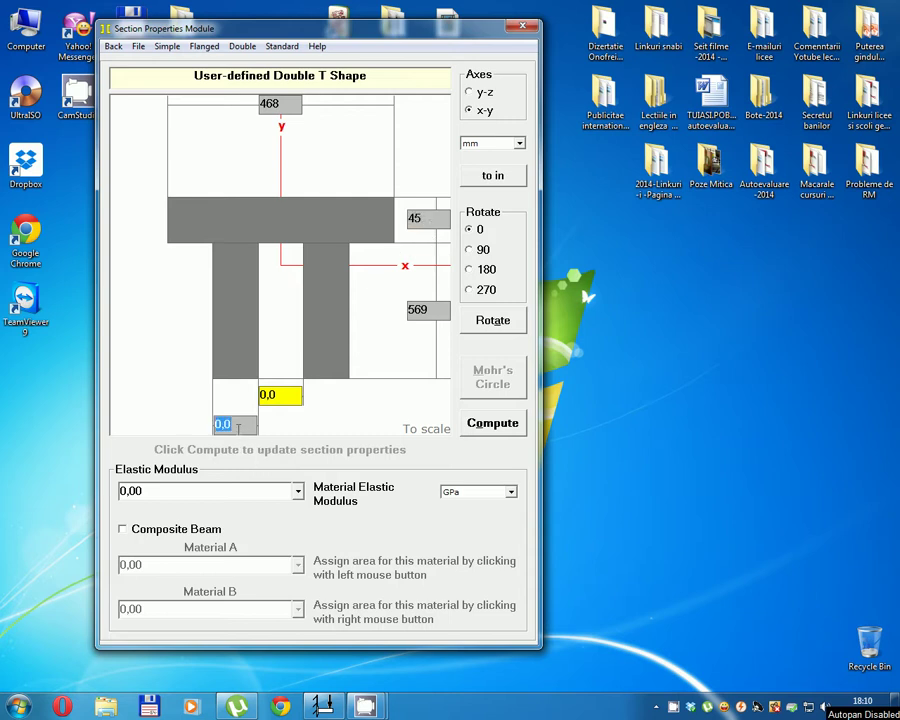
pyautogui.write('35')
pyautogui.doubleClick(289, 396)
pyautogui.write('3')
# - Choose a 190 GPa elastic modulus, convert its unit to MPa and compute the section properties
pyautogui.click(297, 491)
pyautogui.click(232, 550)
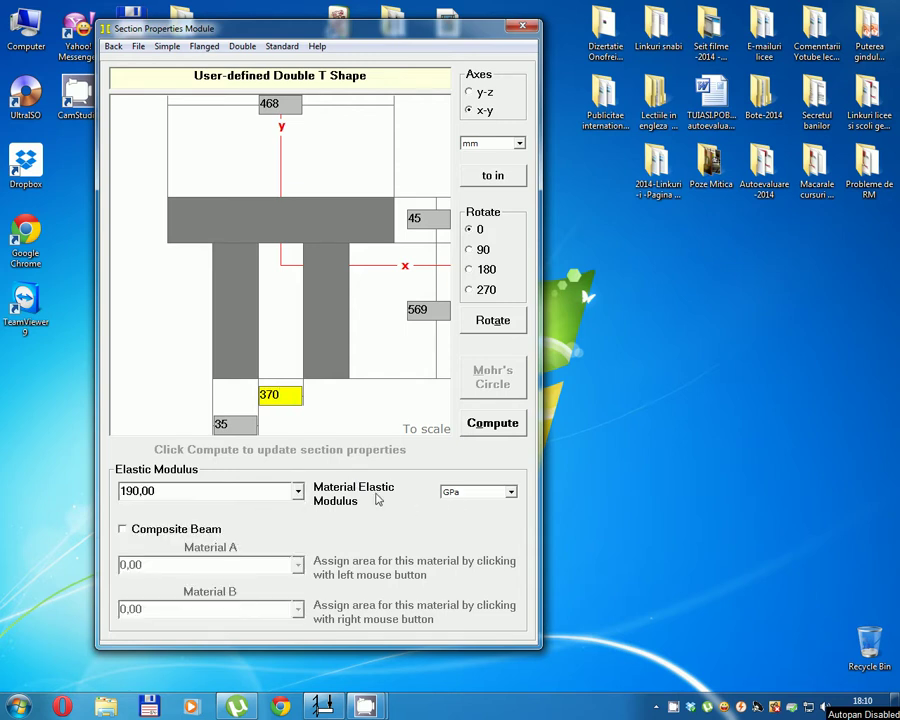
pyautogui.click(510, 491)
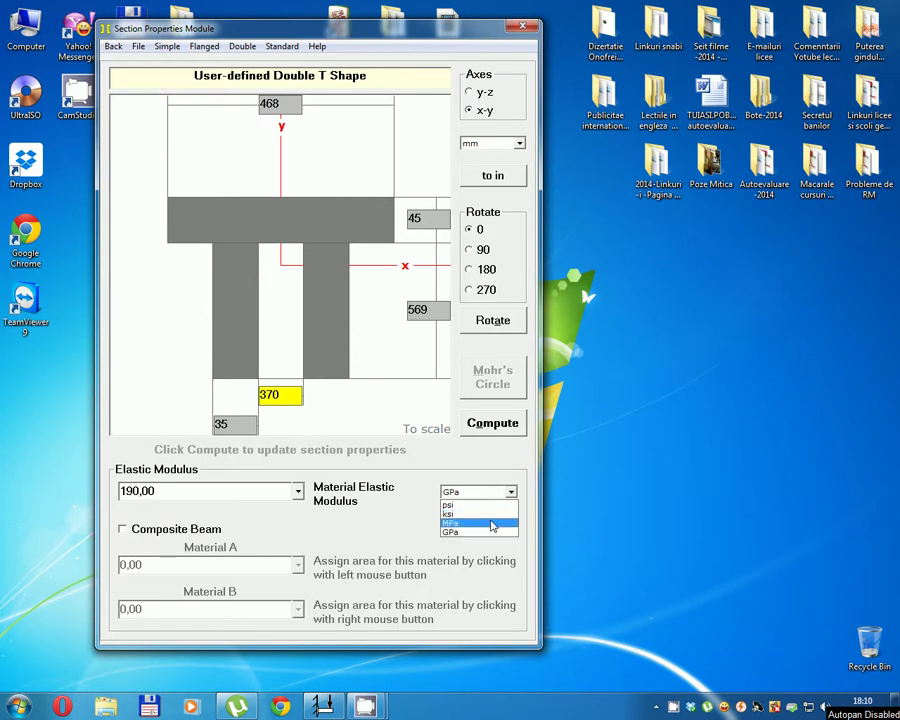
pyautogui.click(494, 523)
pyautogui.click(489, 424)
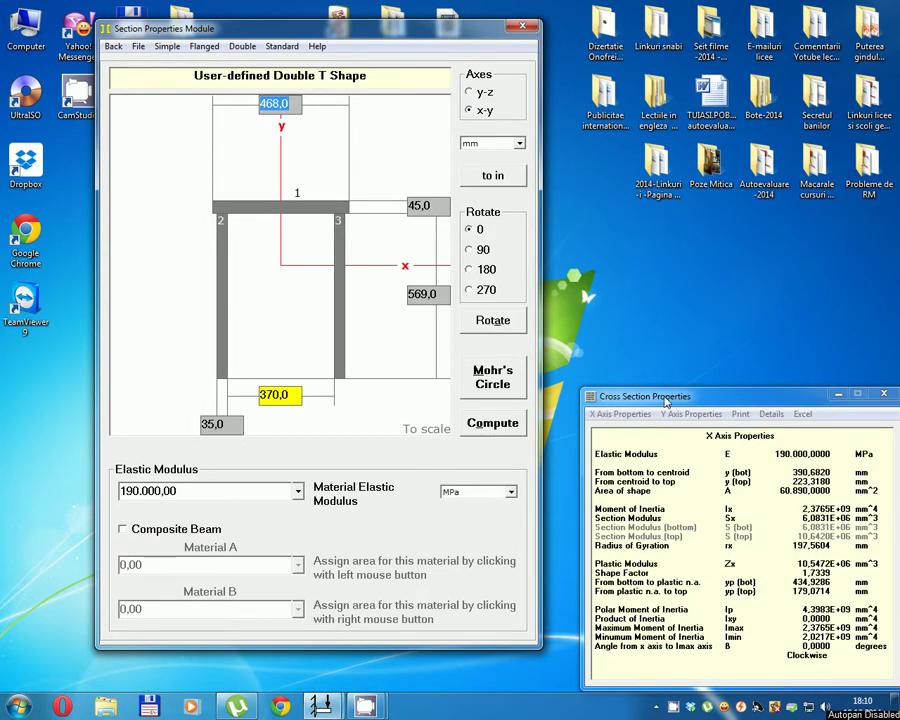
# - Review the section's Y-axis properties and its detailed plastic neutral axis and modulus calculation across the full table width
pyautogui.moveTo(676, 403); pyautogui.dragTo(577, 120)
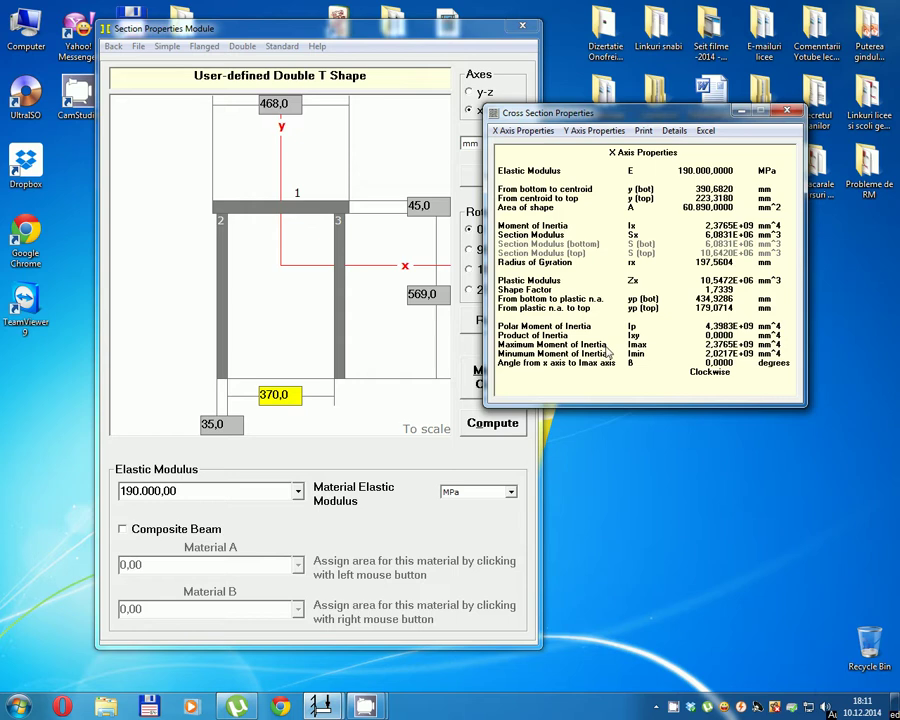
pyautogui.click(588, 132)
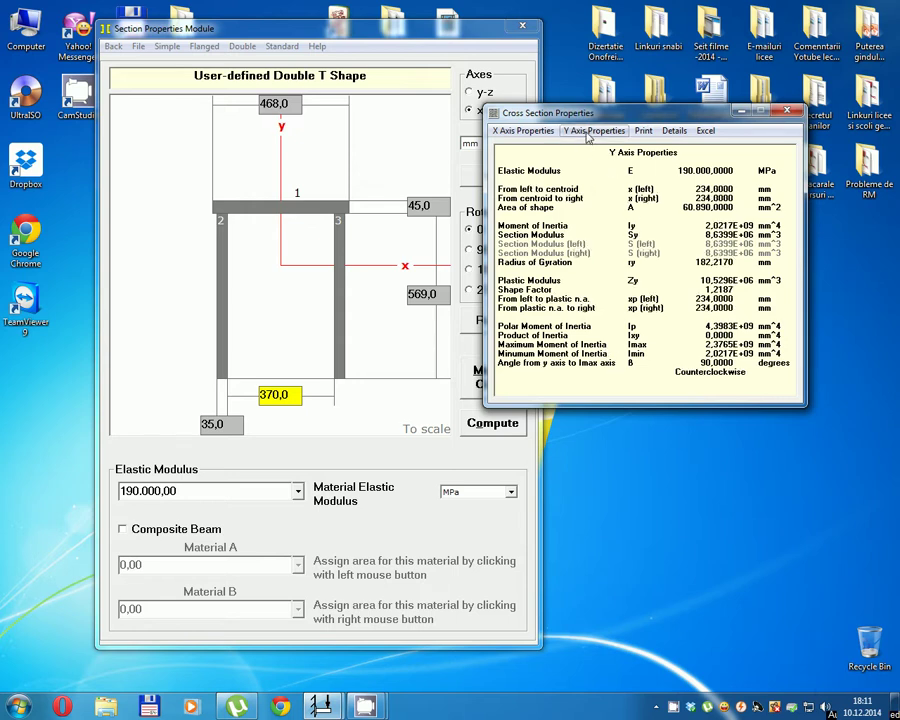
pyautogui.click(674, 131)
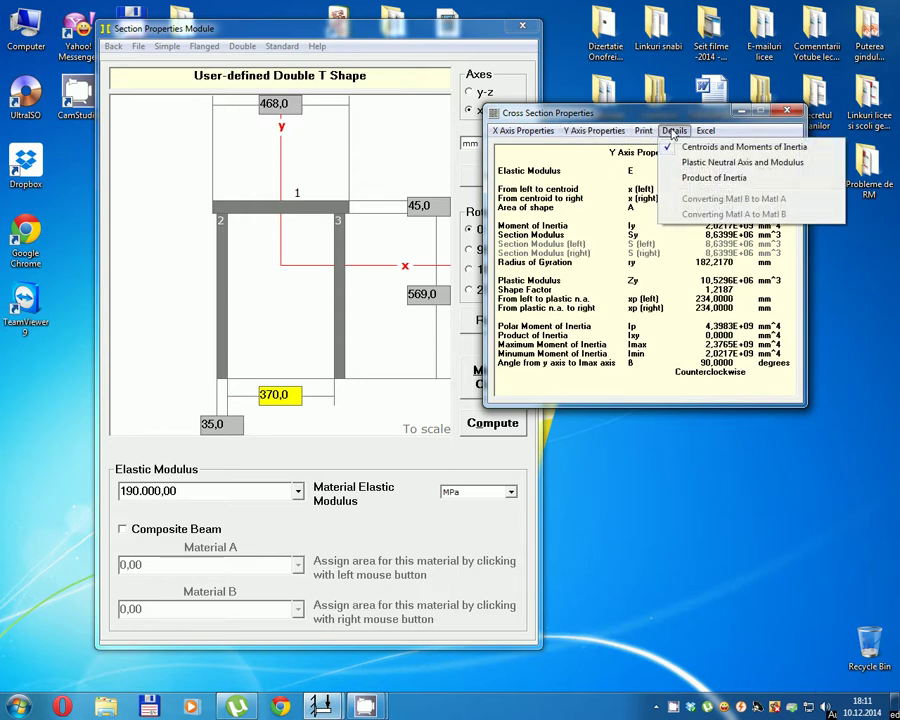
pyautogui.click(693, 166)
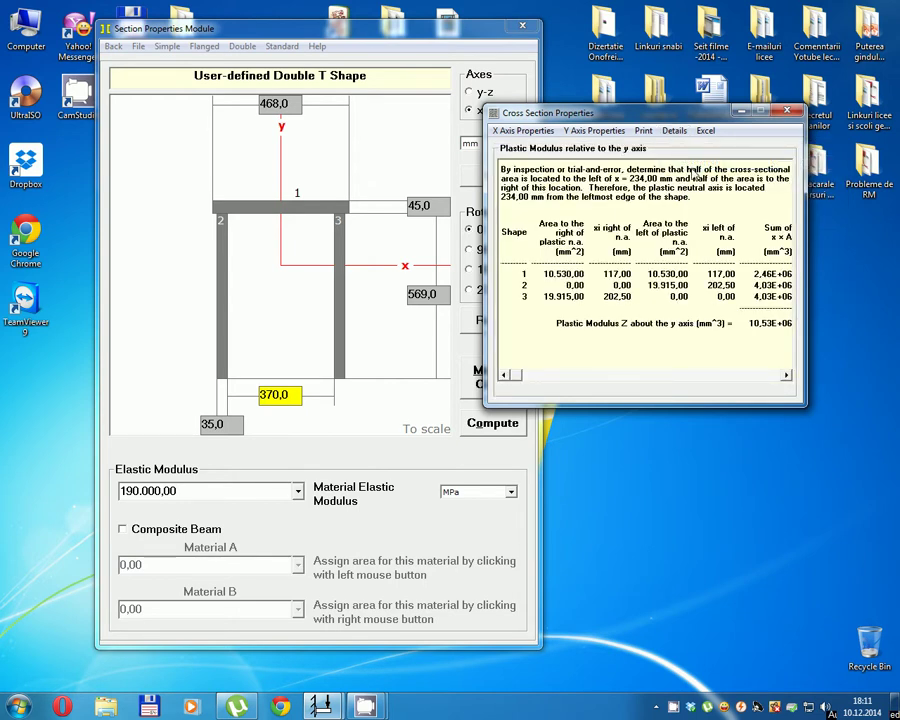
pyautogui.click(787, 377)
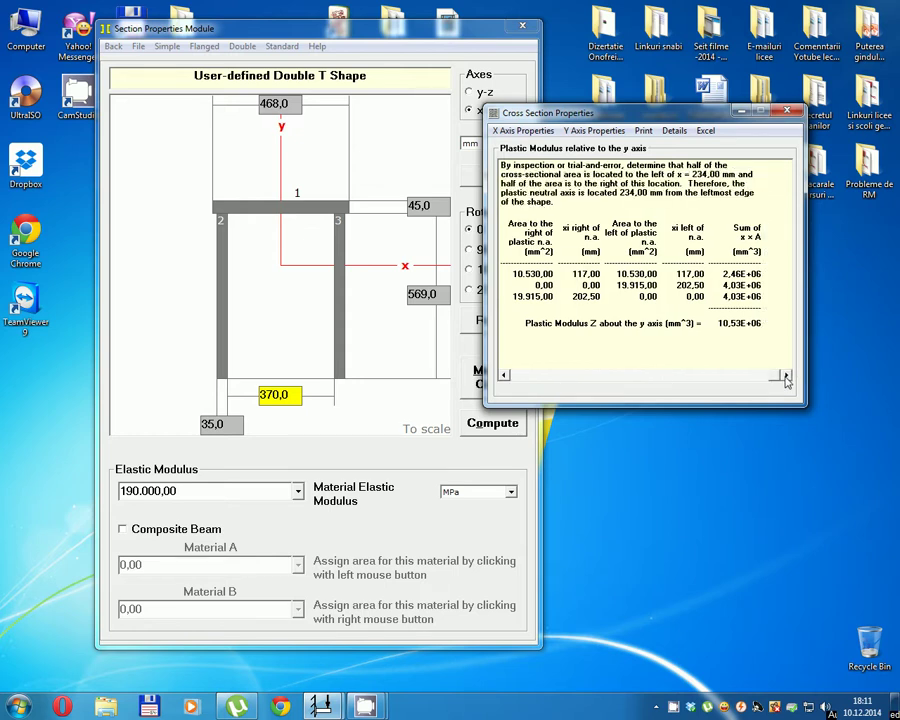
pyautogui.click(505, 376)
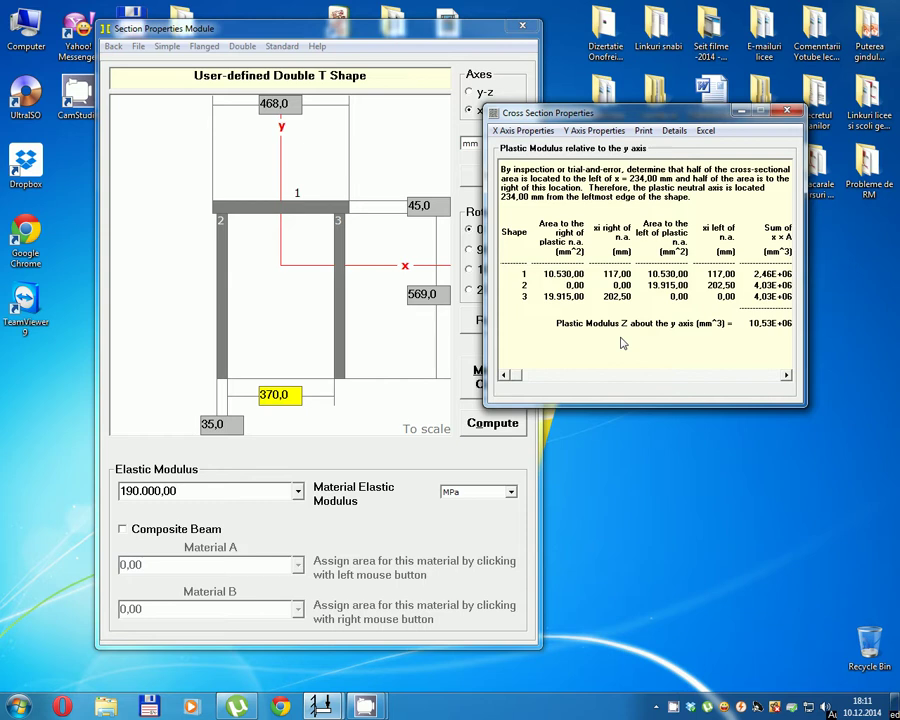
# - Examine the product of inertia details, recheck the plastic modulus calculation and close the results window
pyautogui.click(680, 133)
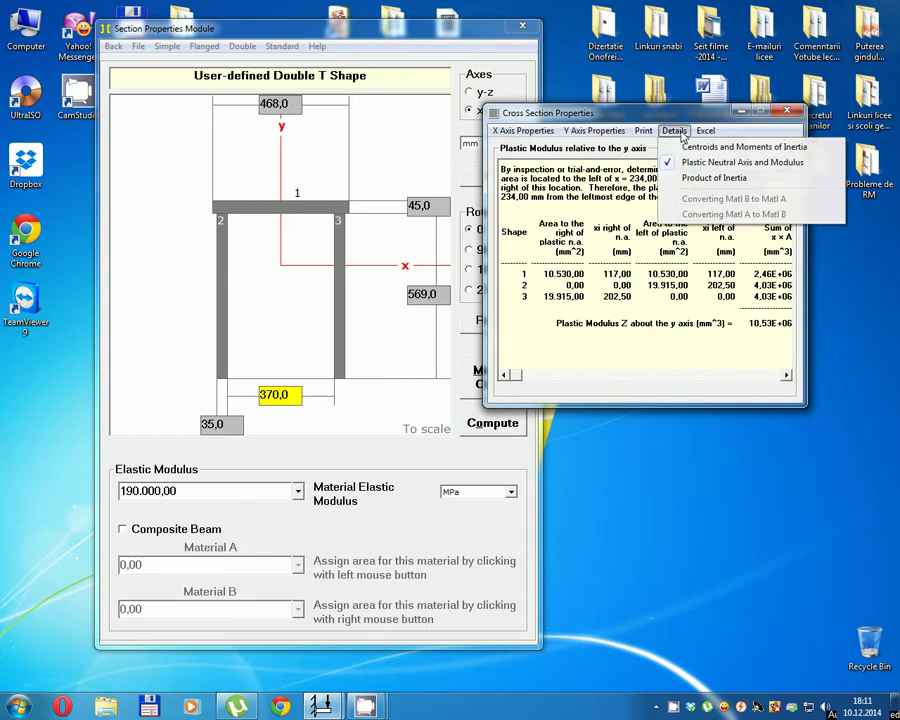
pyautogui.click(714, 178)
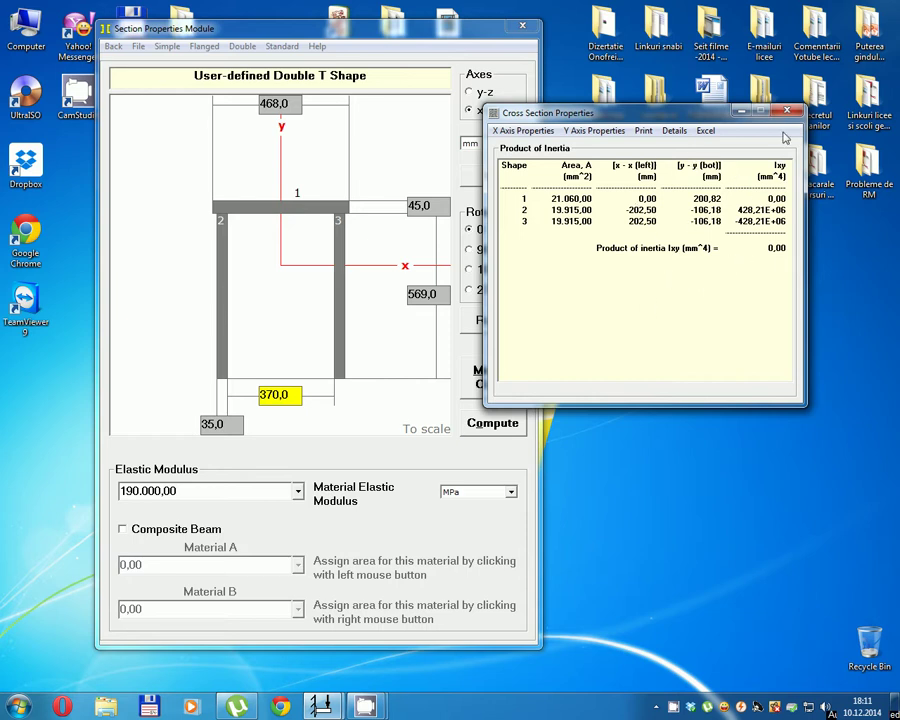
pyautogui.click(678, 131)
pyautogui.click(686, 164)
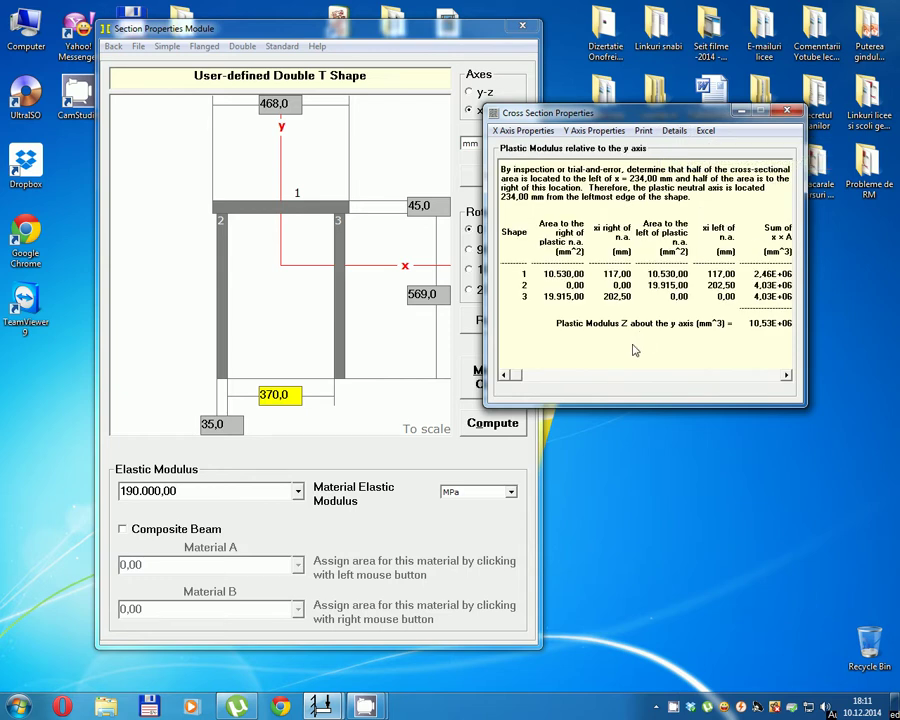
pyautogui.click(785, 377)
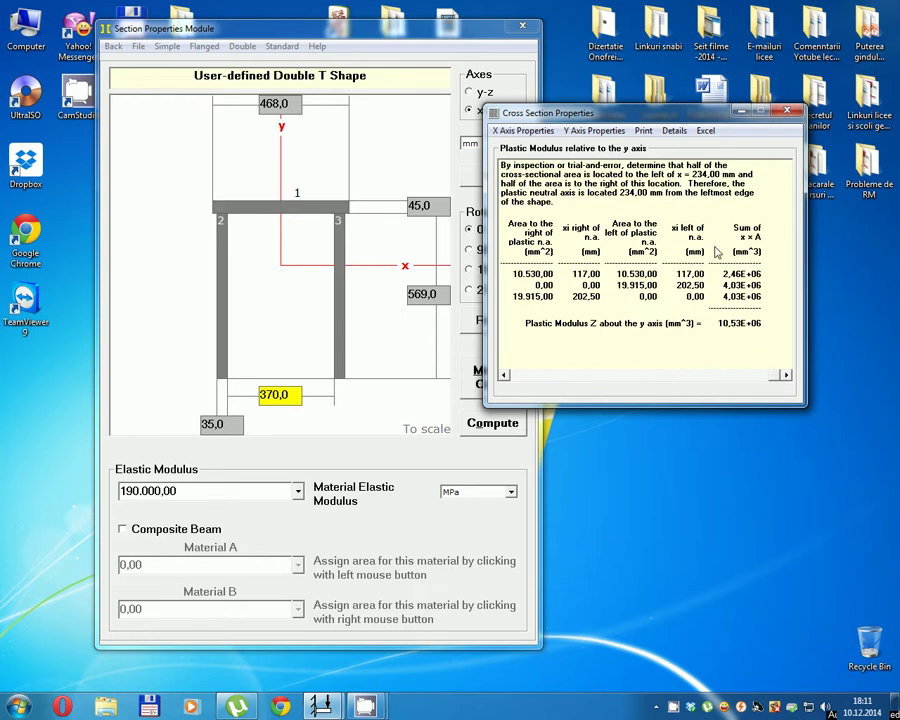
pyautogui.click(786, 113)
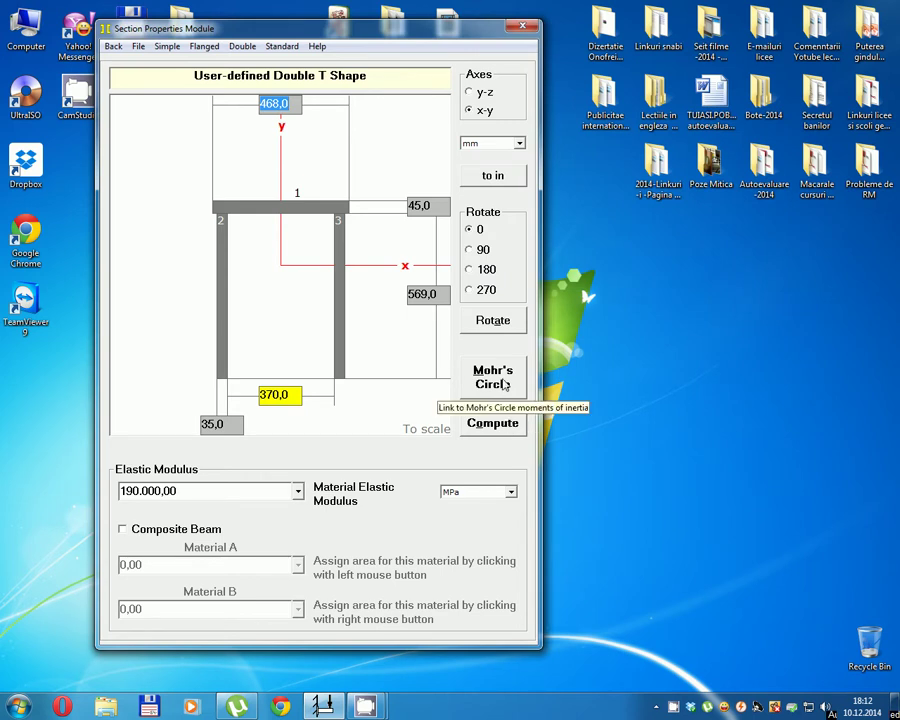
# - Examine the Mohr's circle of the section's moments of inertia in detail with x' rotated to 20,5 degrees, and return to the section
pyautogui.click(505, 385)
pyautogui.click(540, 178)
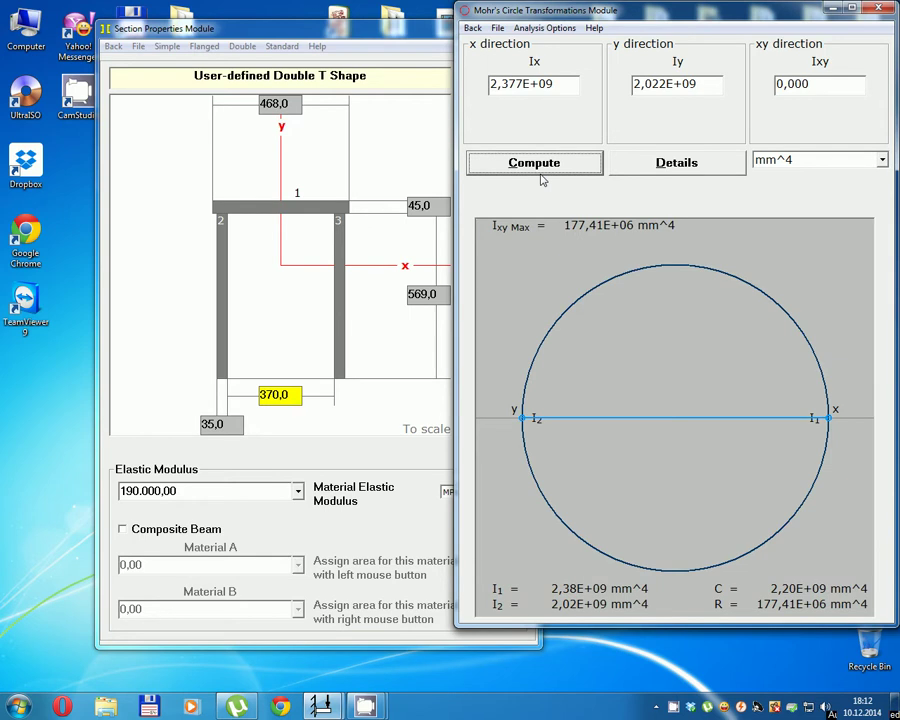
pyautogui.click(641, 168)
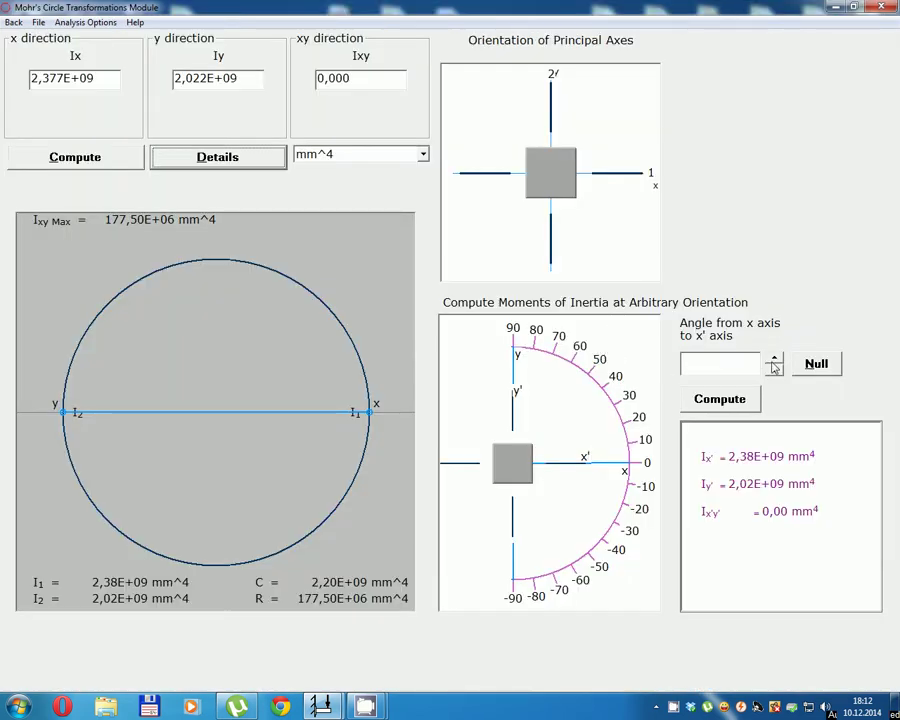
pyautogui.moveTo(774, 361); pyautogui.dragTo(774, 361)
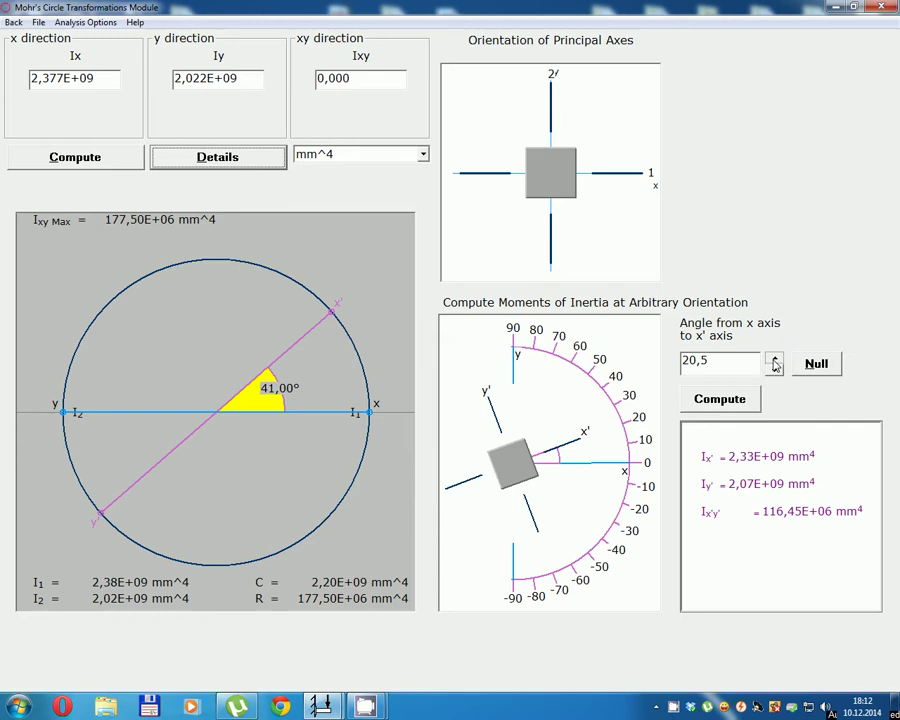
pyautogui.click(13, 22)
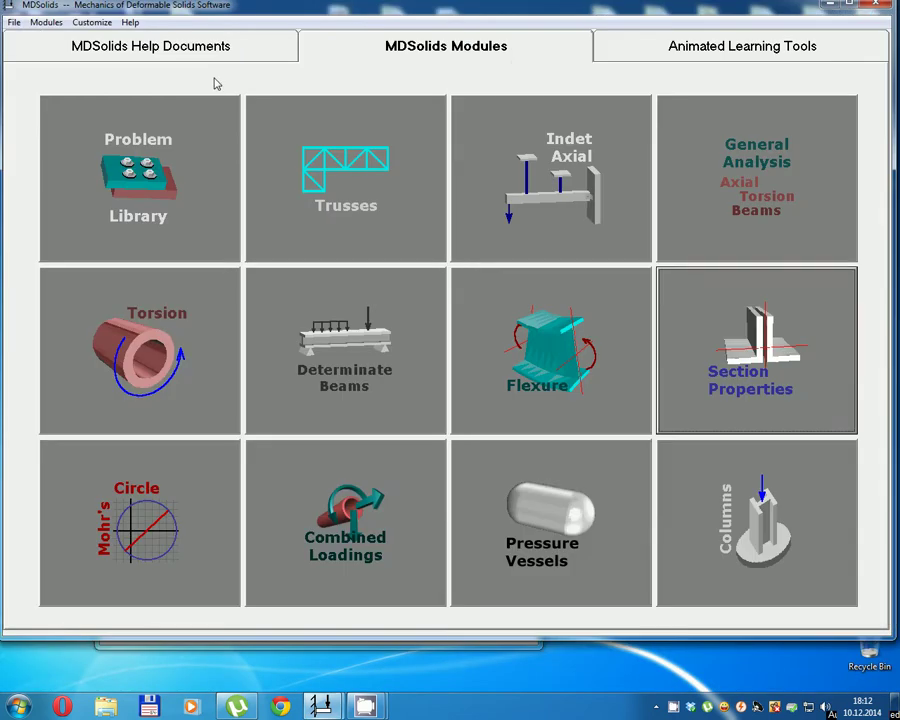
pyautogui.click(697, 335)
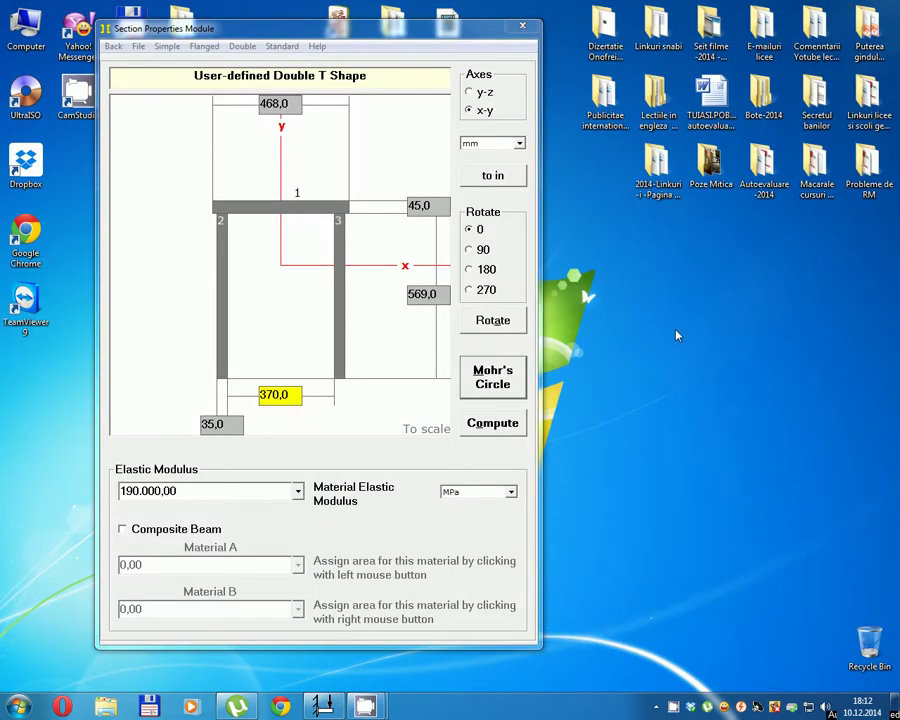
# - Set the leg height to 900 mm and the leg spacing to 400 mm, and recompute the section properties
pyautogui.doubleClick(440, 294)
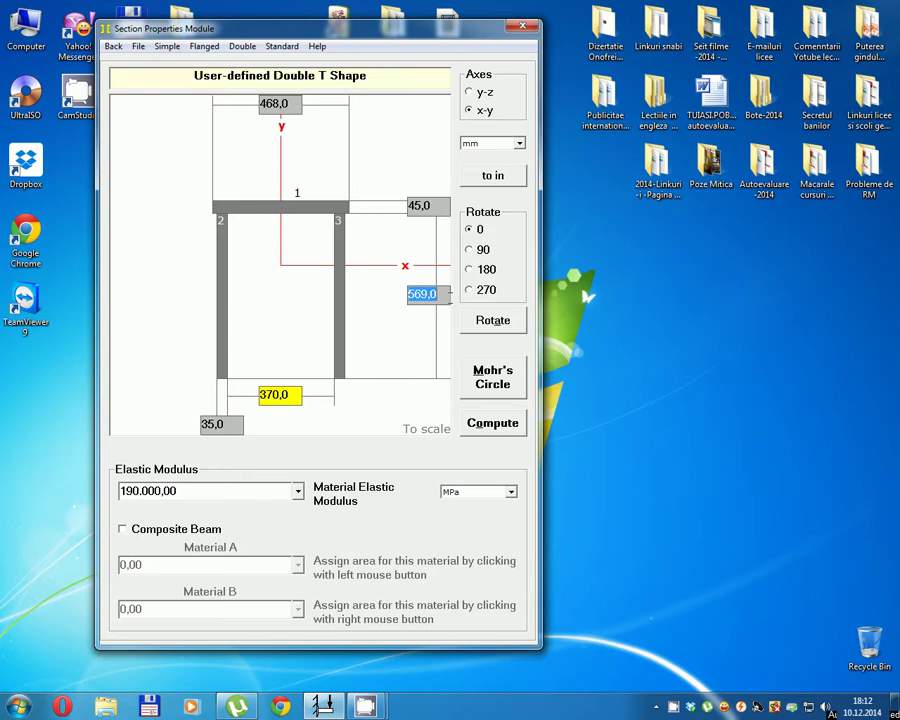
pyautogui.write('900')
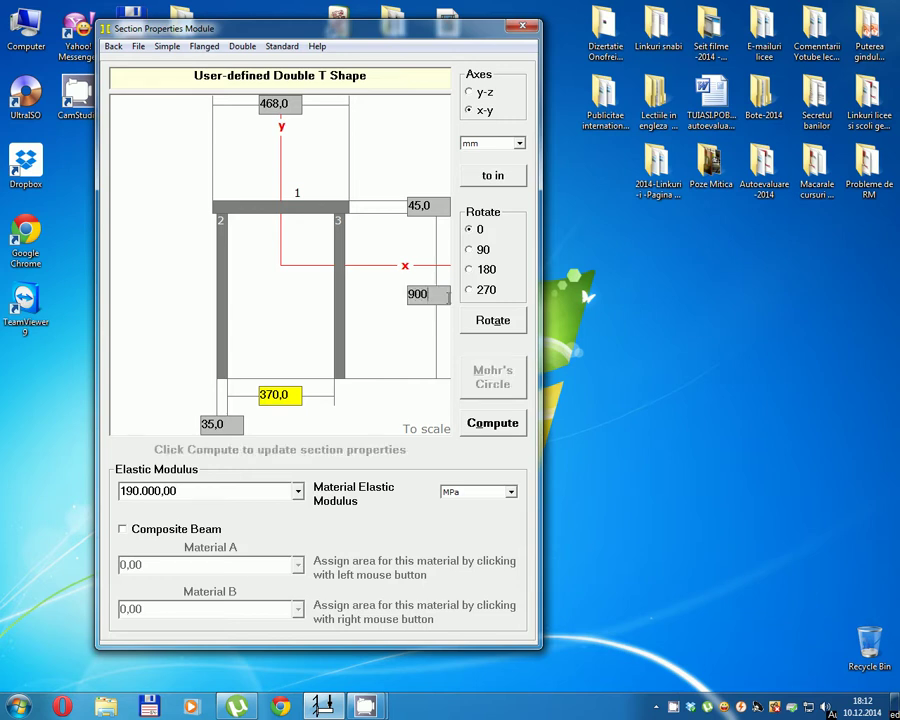
pyautogui.doubleClick(290, 398)
pyautogui.write('400')
pyautogui.click(479, 428)
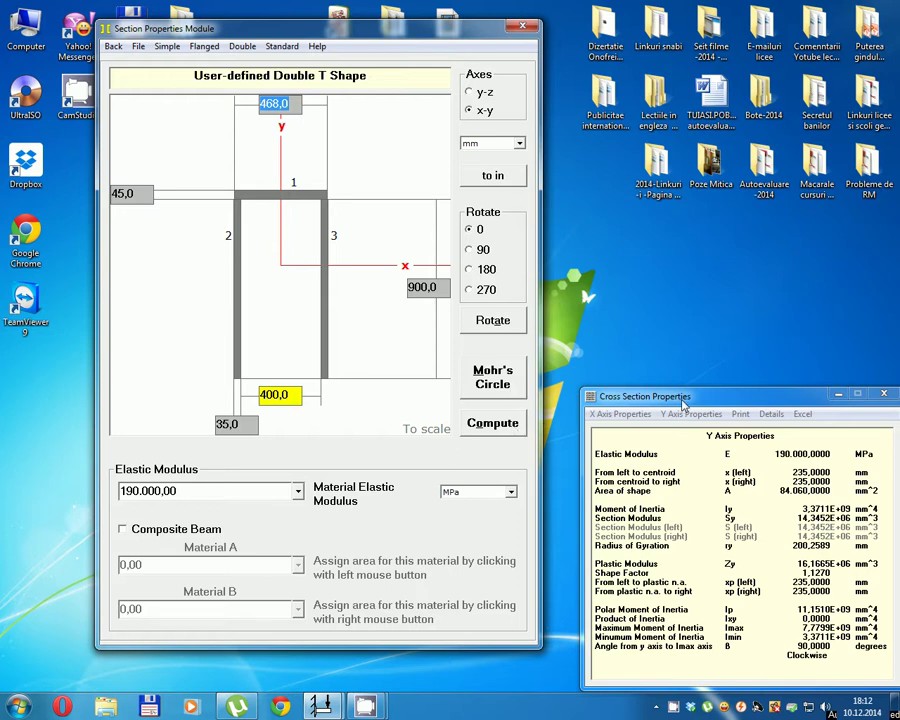
# - Compare the modified section's X-axis and Y-axis properties
pyautogui.moveTo(682, 402); pyautogui.dragTo(506, 204)
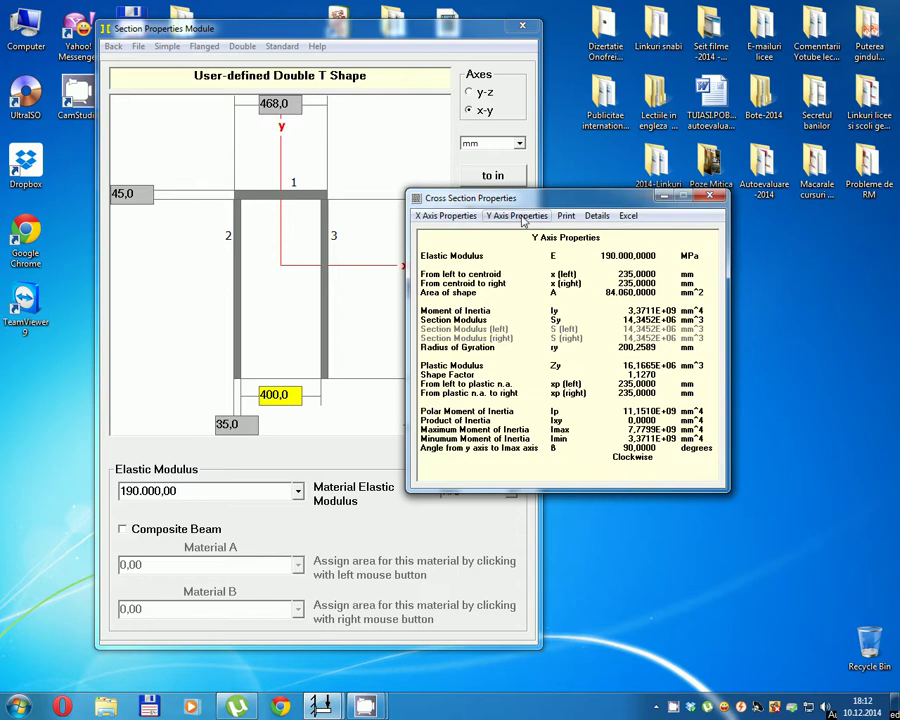
pyautogui.click(440, 218)
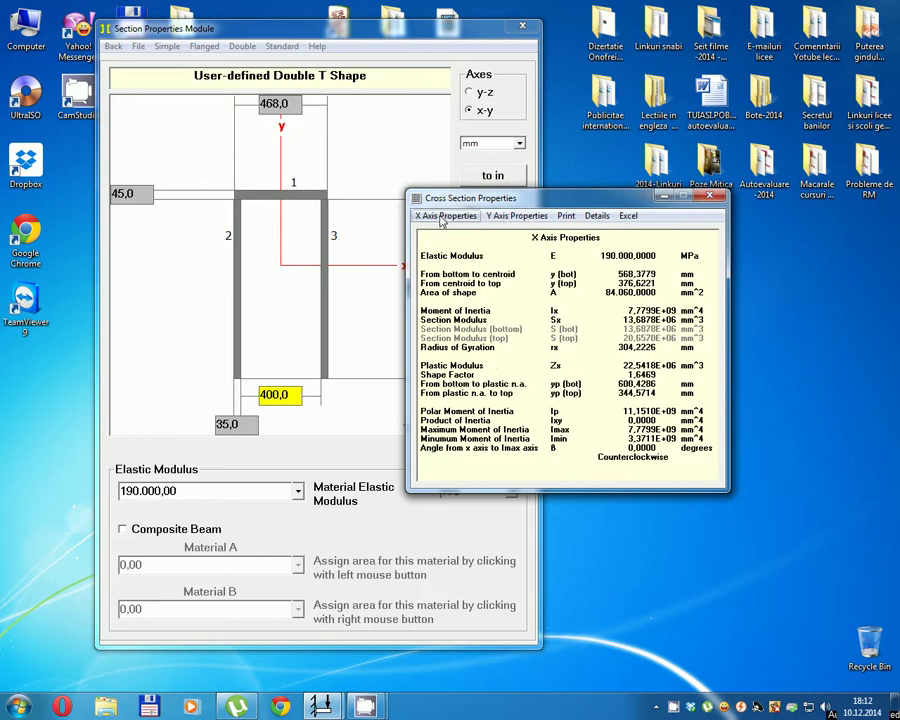
pyautogui.click(516, 218)
# - Examine the modified section's plastic neutral axis and modulus calculation about the y axis
pyautogui.click(598, 216)
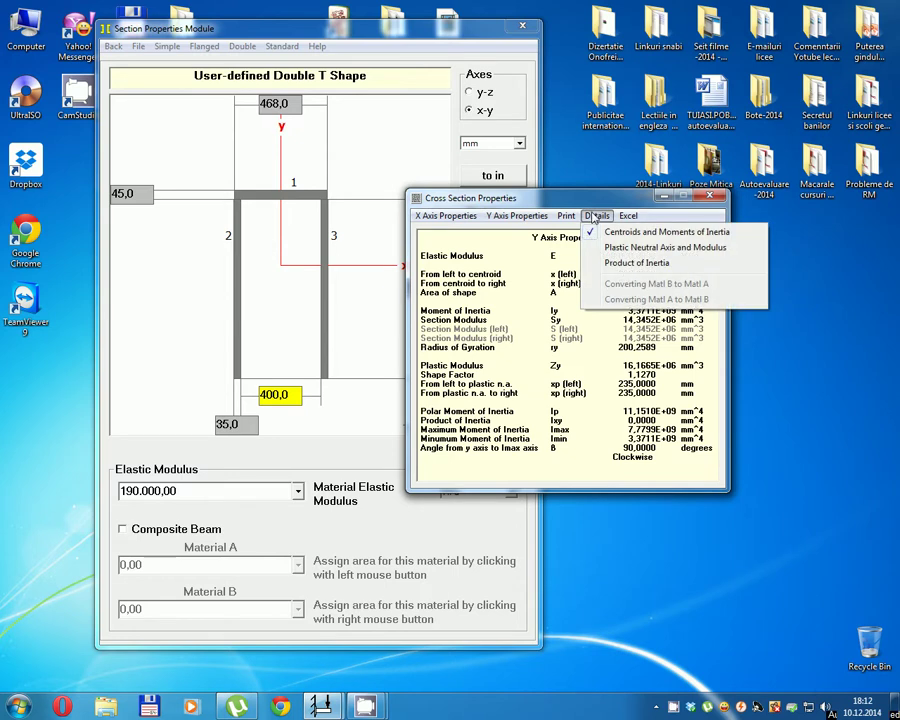
pyautogui.click(613, 246)
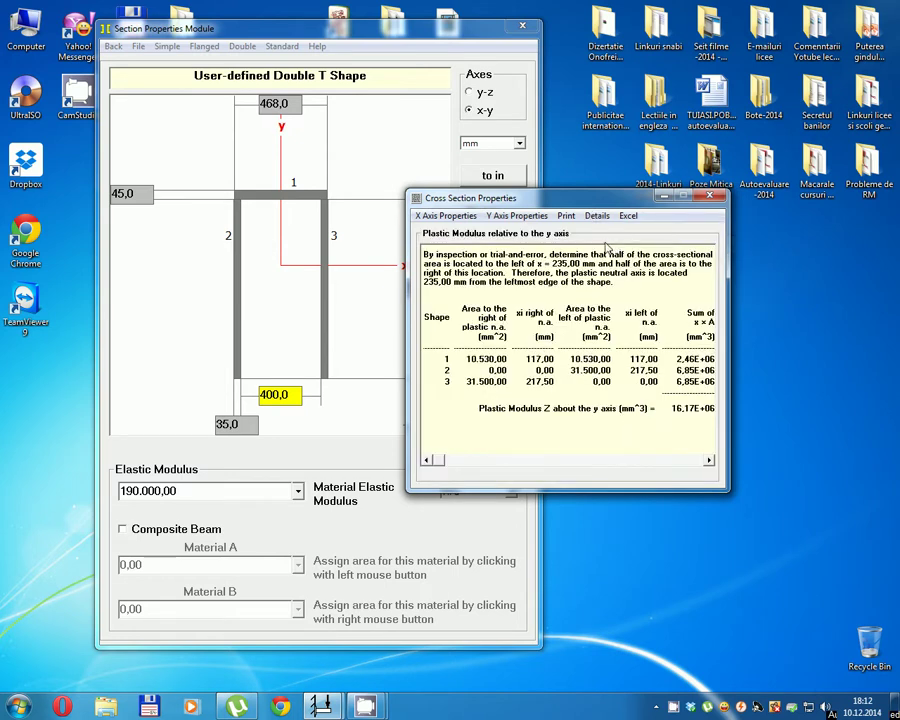
pyautogui.moveTo(594, 205); pyautogui.dragTo(573, 134)
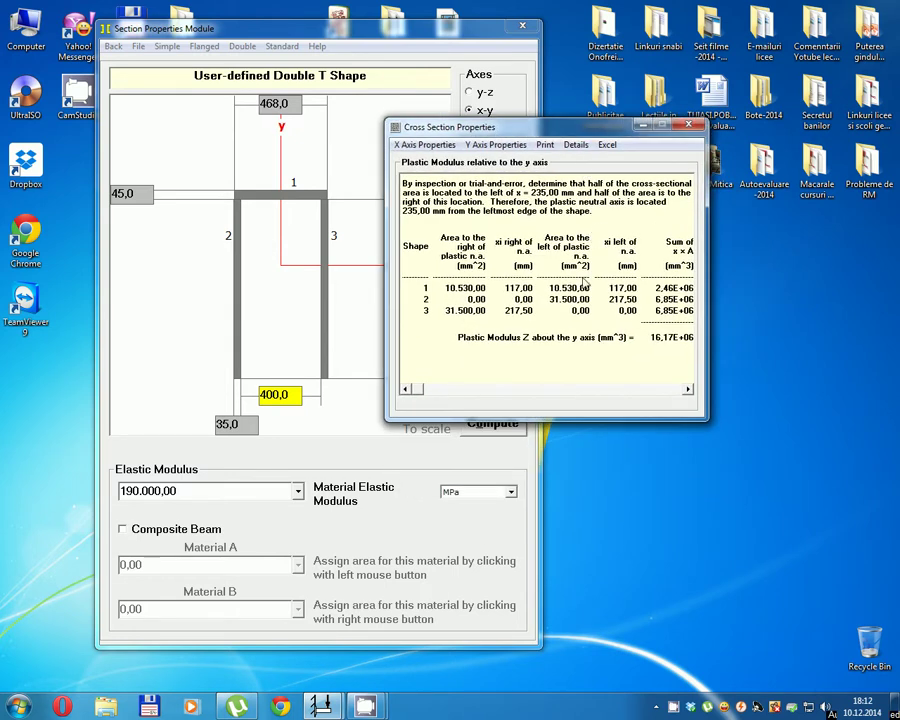
pyautogui.click(688, 391)
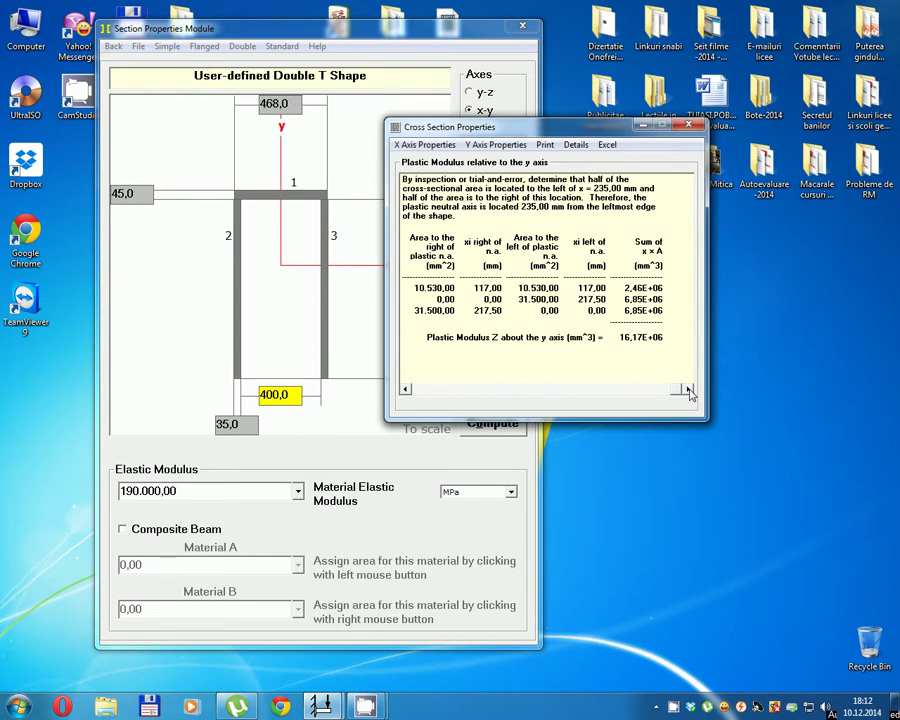
pyautogui.click(406, 391)
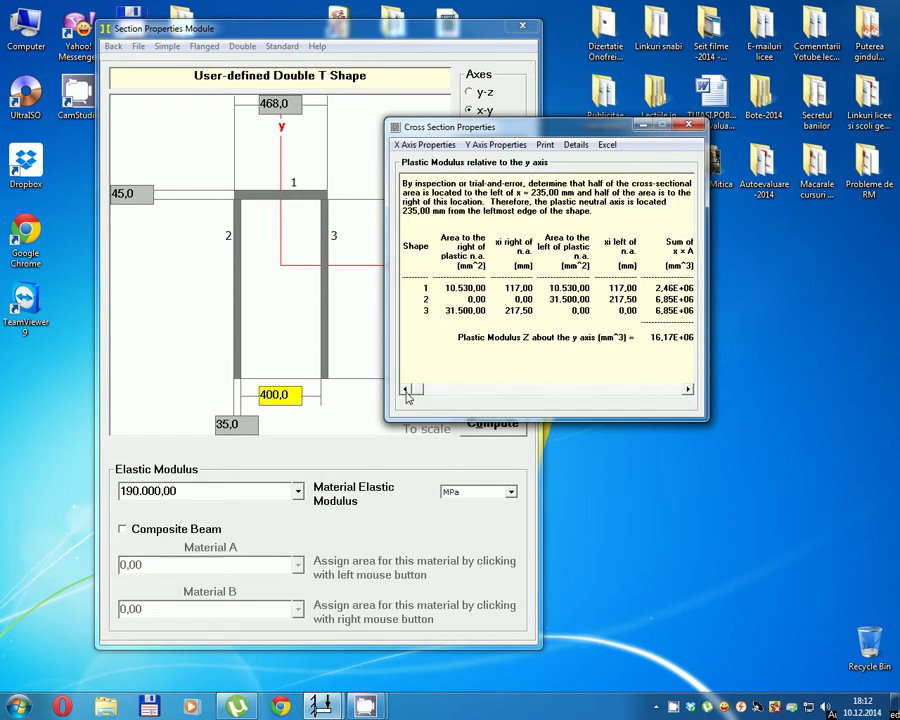
pyautogui.click(687, 391)
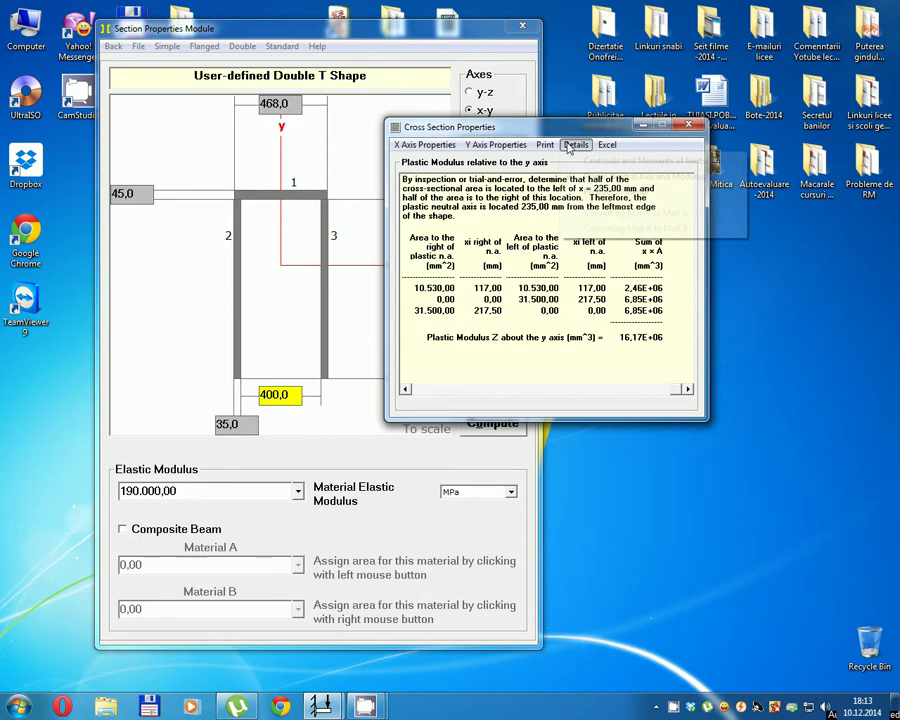
# - View the product of inertia calculation for the modified section and close the results window
pyautogui.click(576, 144)
pyautogui.click(600, 193)
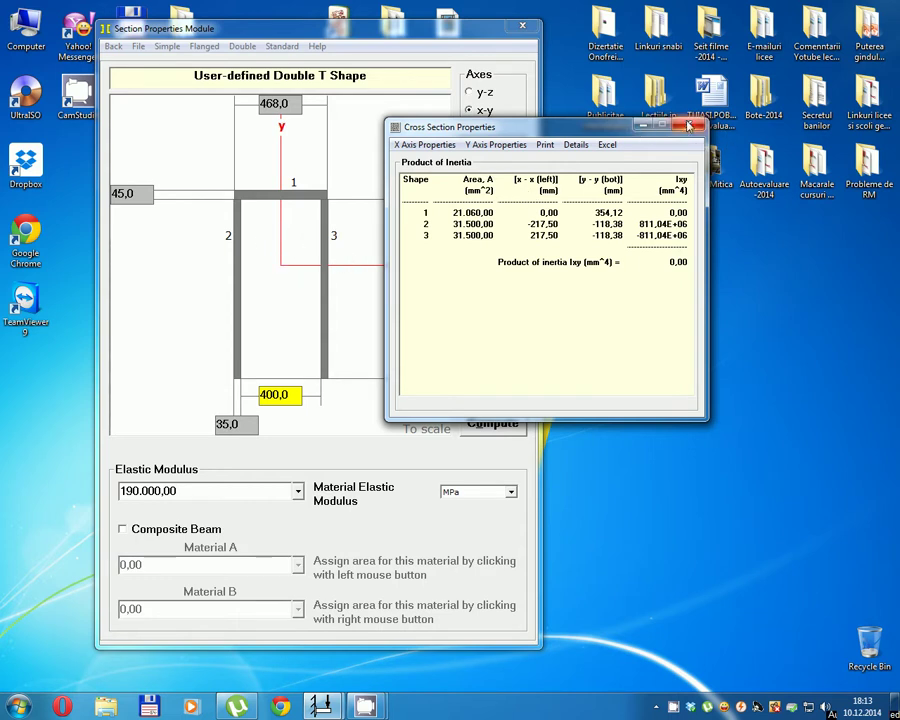
pyautogui.hotkey('alt', 'F4')
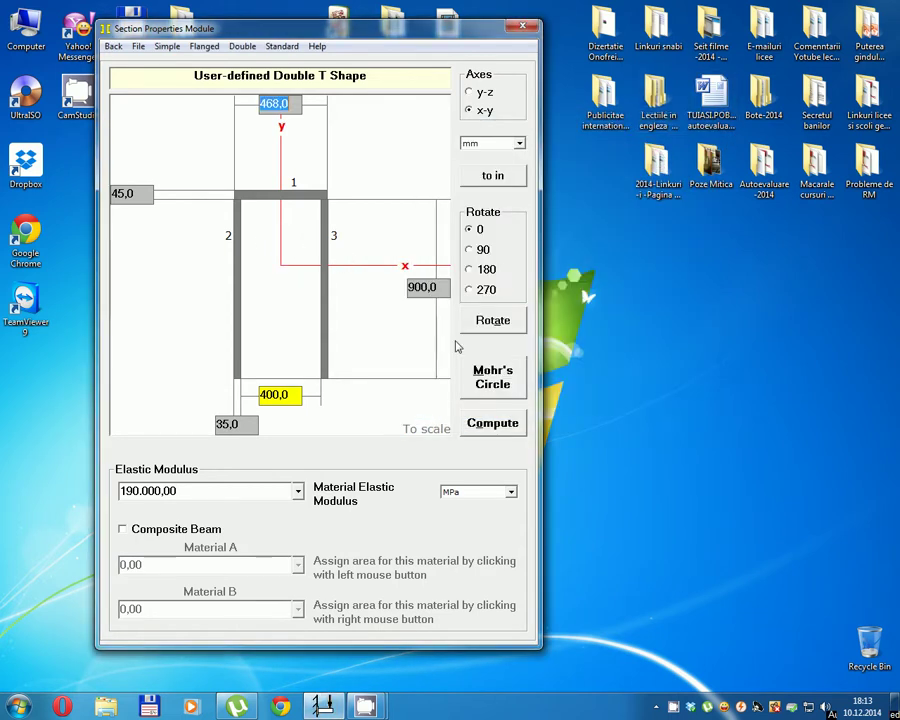
# - Set the material's elastic modulus to 12.400,00 MPa and rotate the double T shape by 90 degrees
pyautogui.click(297, 496)
pyautogui.click(228, 577)
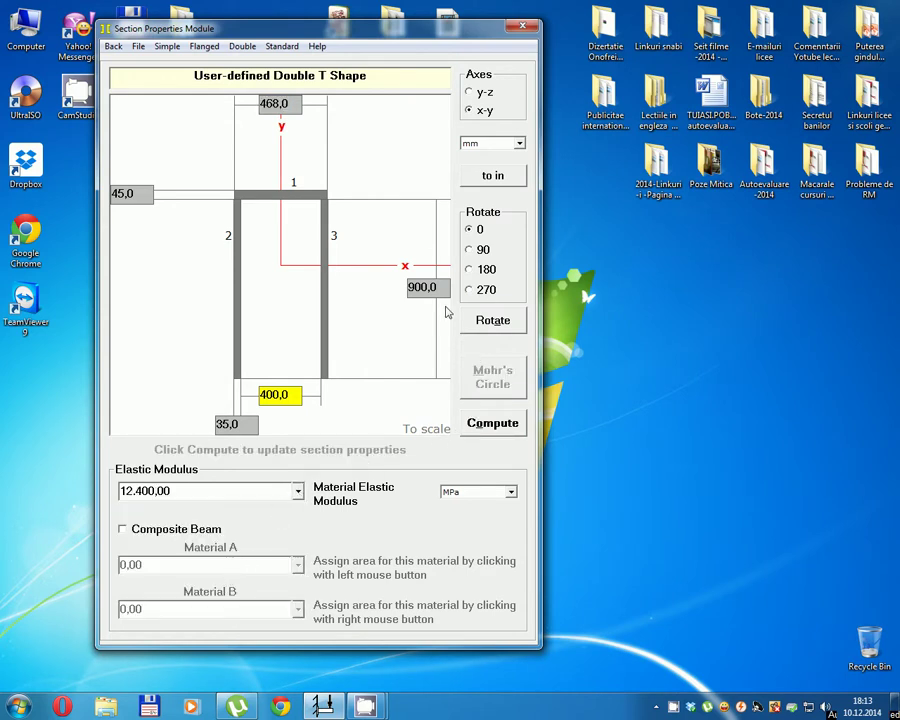
pyautogui.click(470, 250)
pyautogui.click(491, 321)
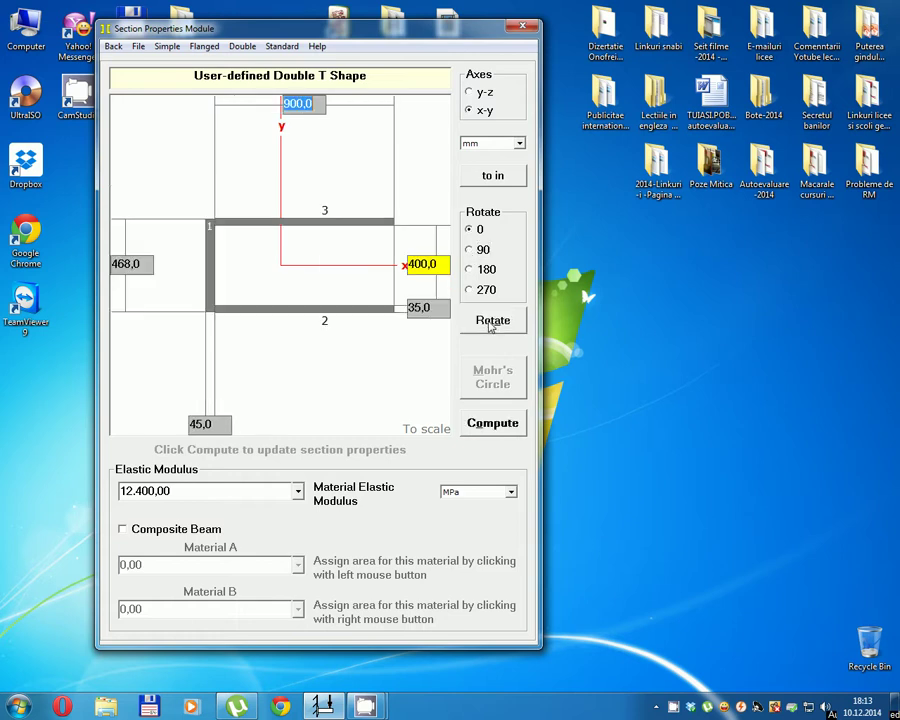
# - Recompute the rotated section's properties and open the Mohr's circle for its moments of inertia
pyautogui.click(490, 423)
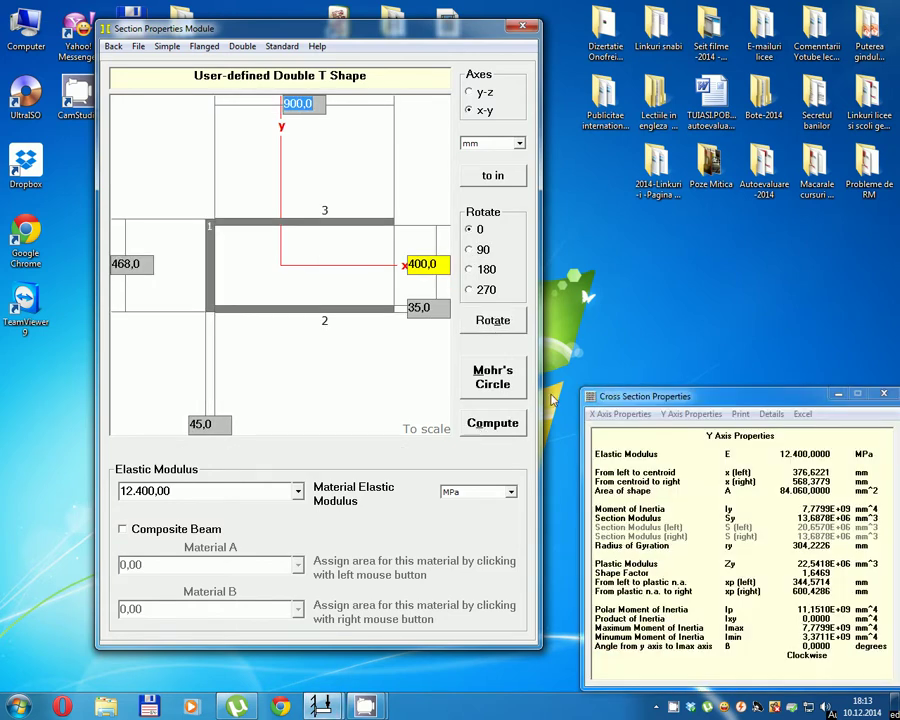
pyautogui.moveTo(650, 396); pyautogui.dragTo(677, 203)
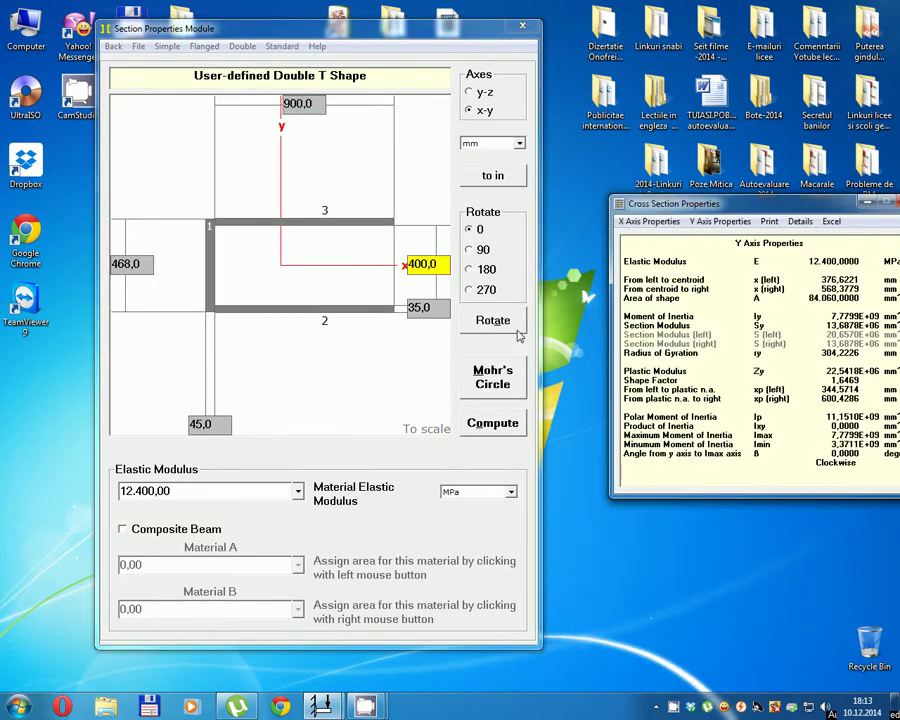
pyautogui.click(491, 383)
pyautogui.click(558, 168)
pyautogui.click(660, 162)
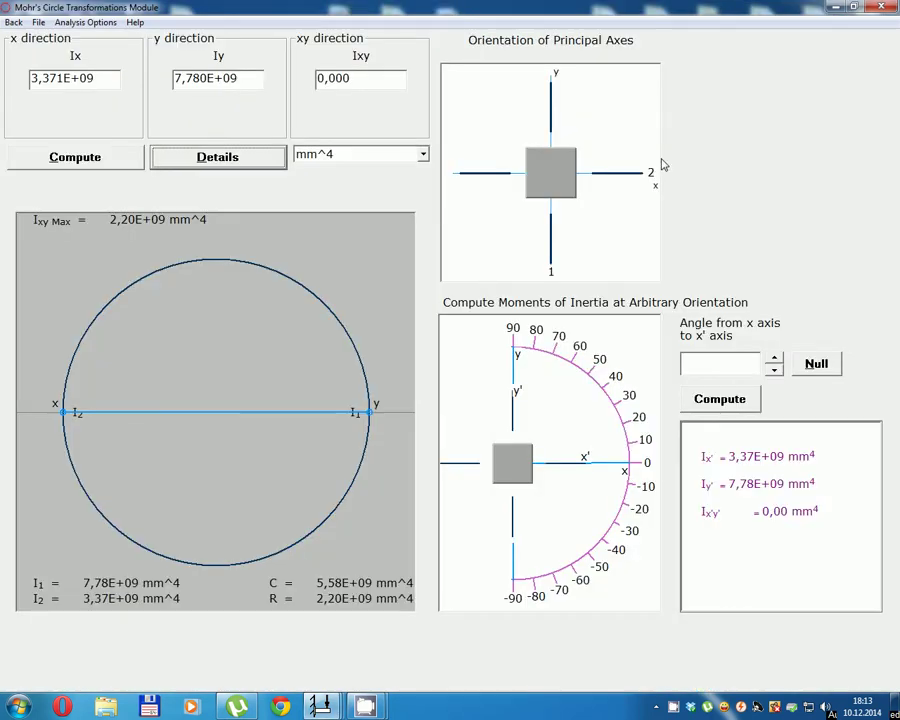
# - Evaluate the moments of inertia at an x' axis angle of 20,5 degrees and return to the section properties
pyautogui.click(774, 358)
pyautogui.click(774, 358)
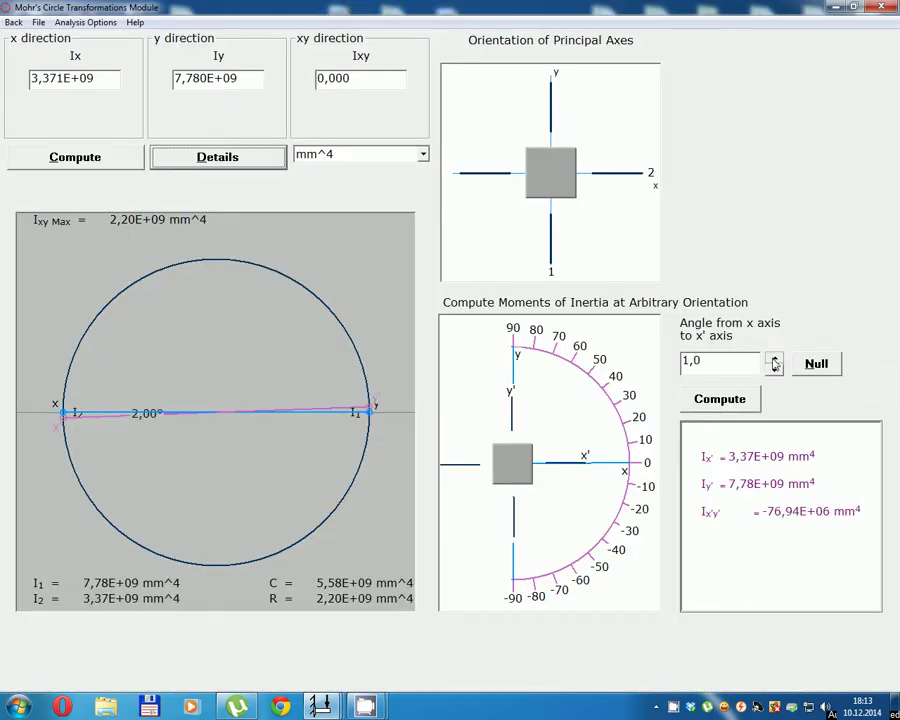
pyautogui.moveTo(774, 364); pyautogui.dragTo(774, 364)
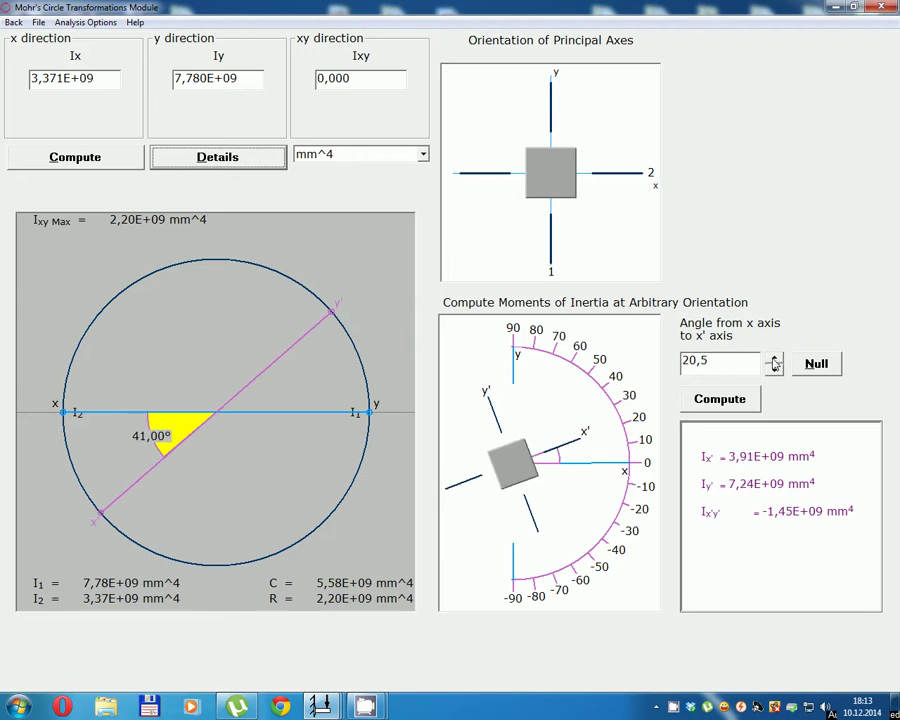
pyautogui.click(13, 22)
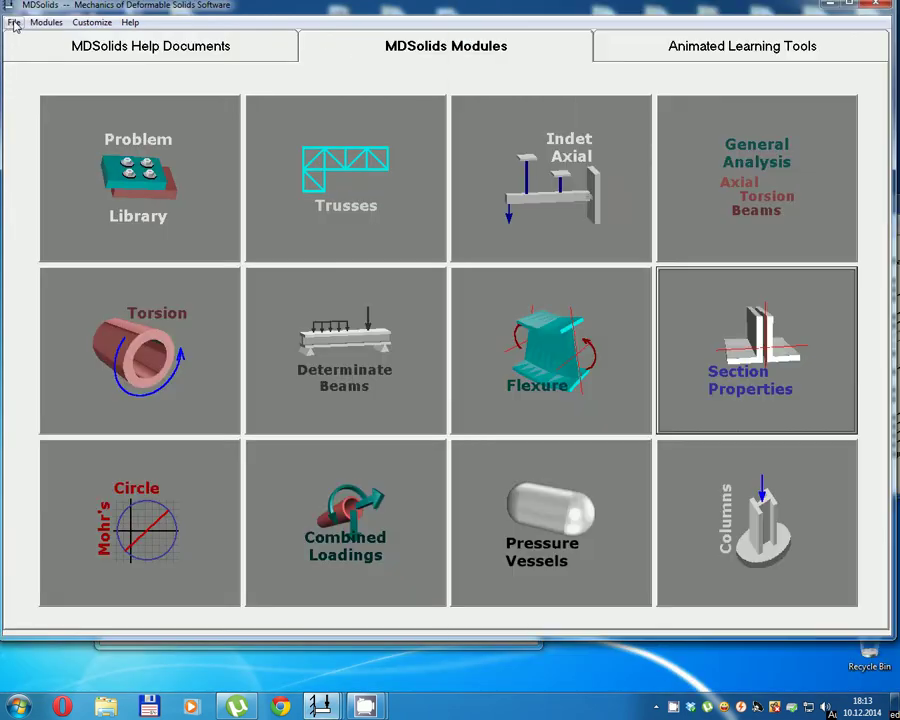
pyautogui.click(828, 7)
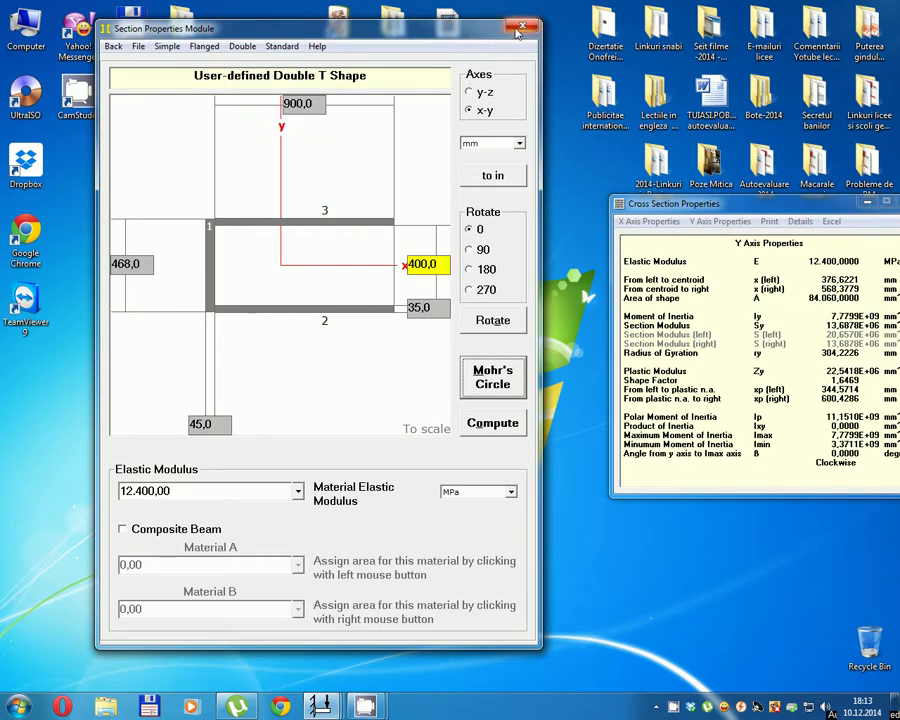